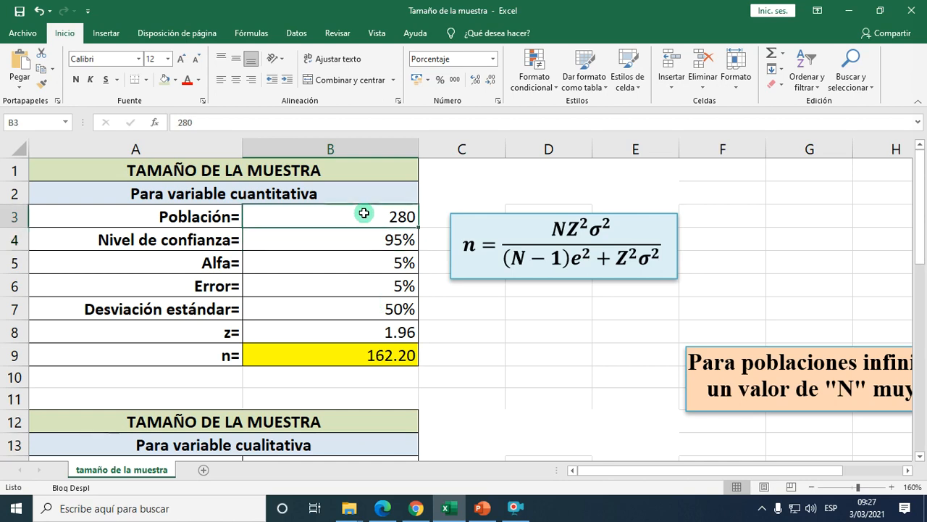
# Set the Error in the quantitative-variable table to 1% to recalculate the sample size.
pyautogui.click(369, 283)
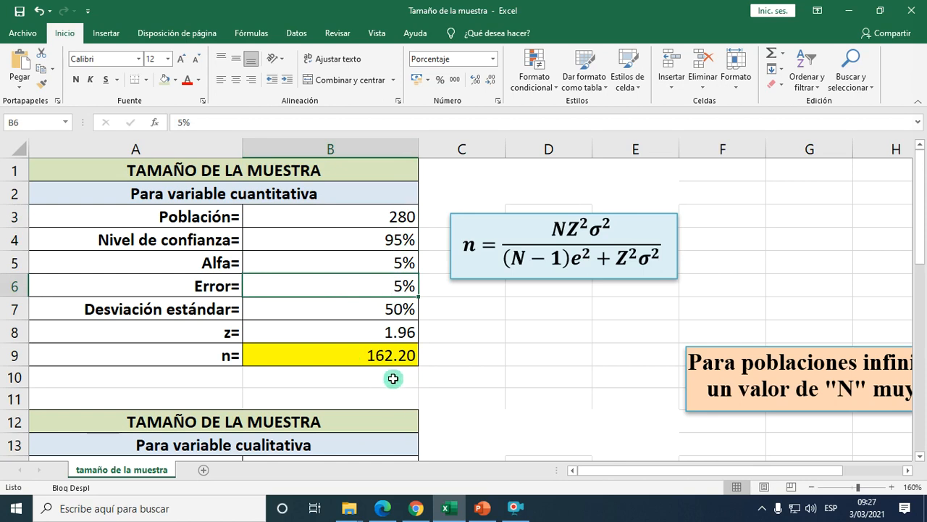
pyautogui.click(348, 215)
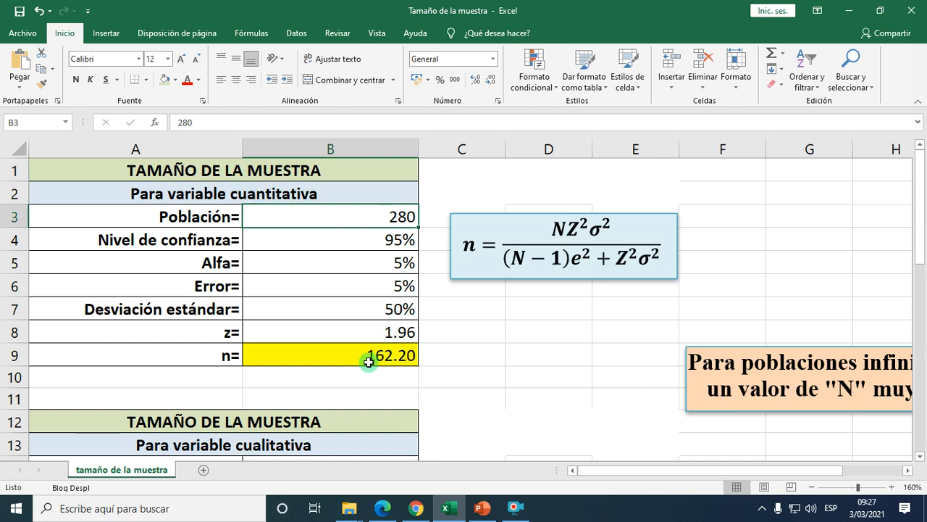
pyautogui.click(399, 286)
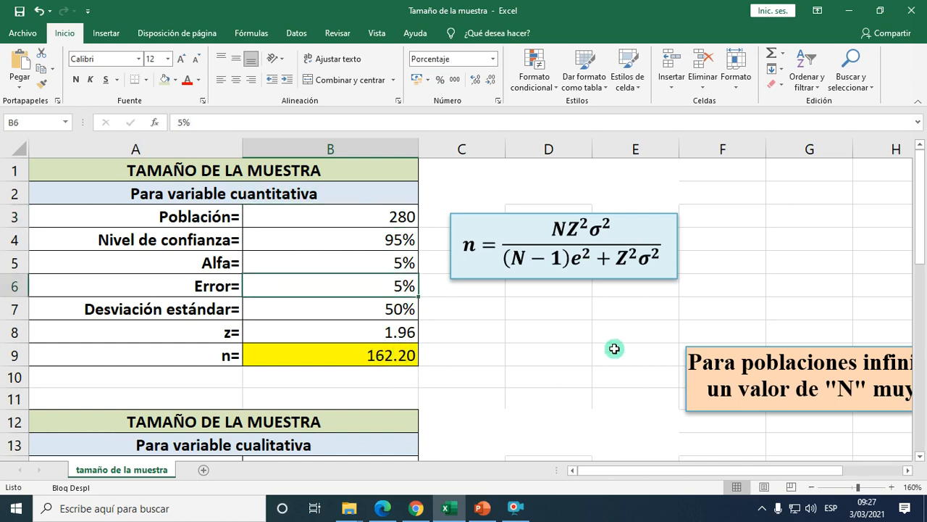
pyautogui.write('1')
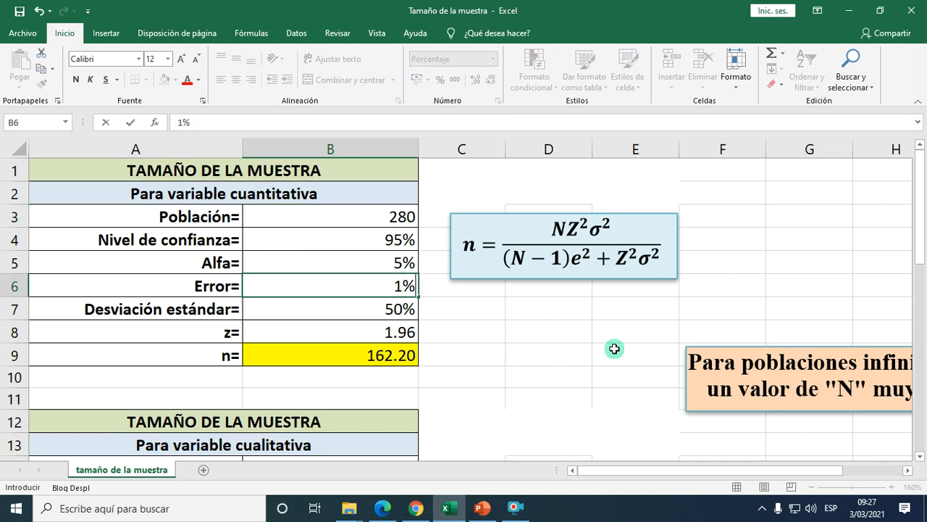
pyautogui.press('Return')
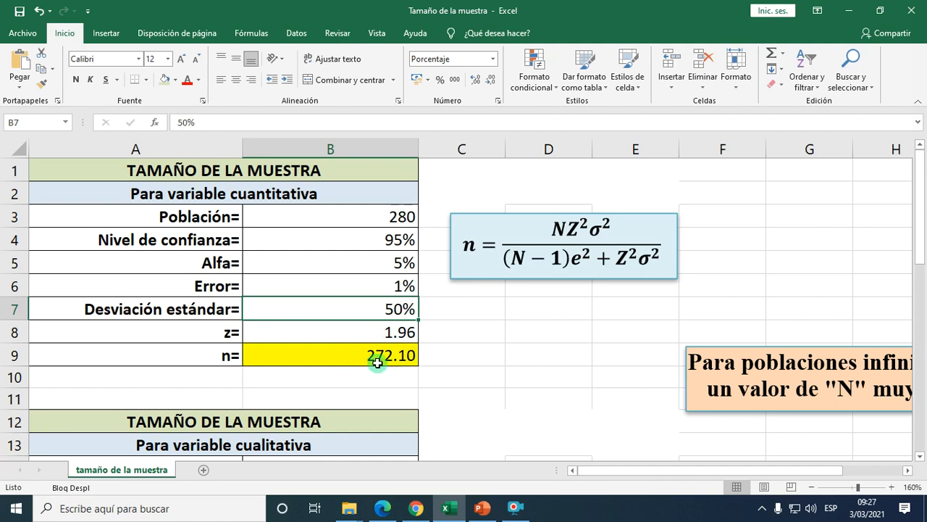
# Set the Error in the quantitative-variable table to 10% and select the sample size result n.
pyautogui.click(404, 287)
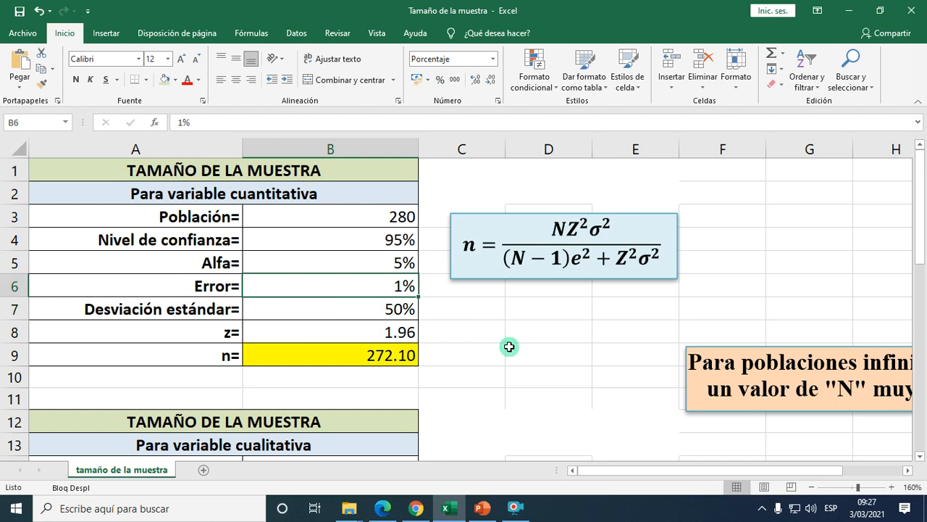
pyautogui.write('10')
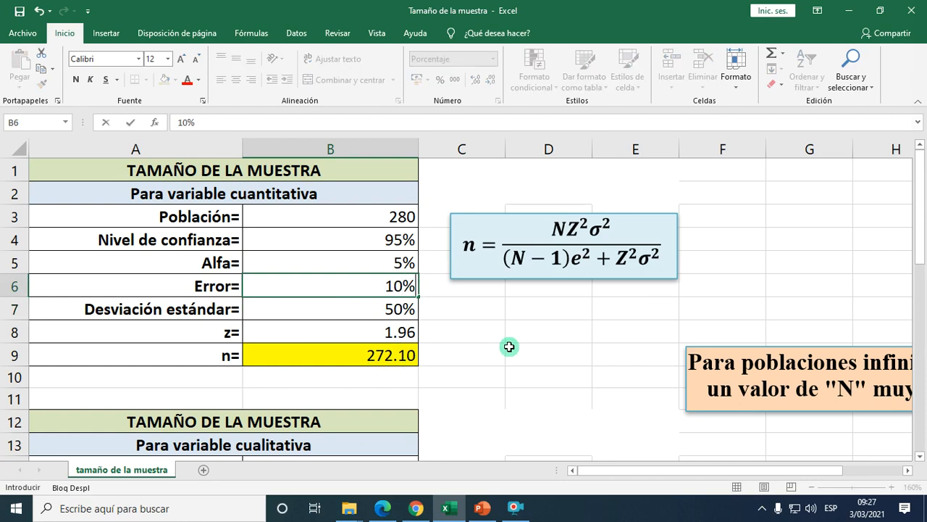
pyautogui.press('Return')
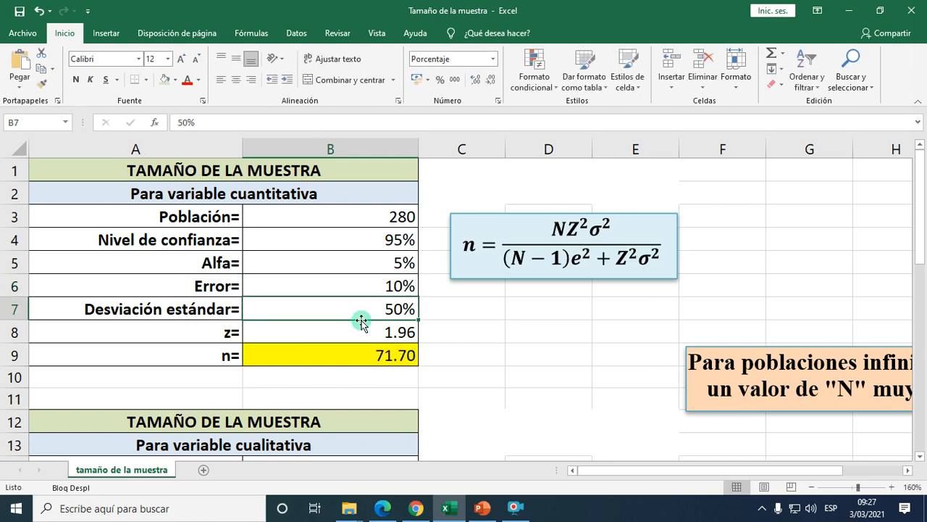
pyautogui.click(374, 356)
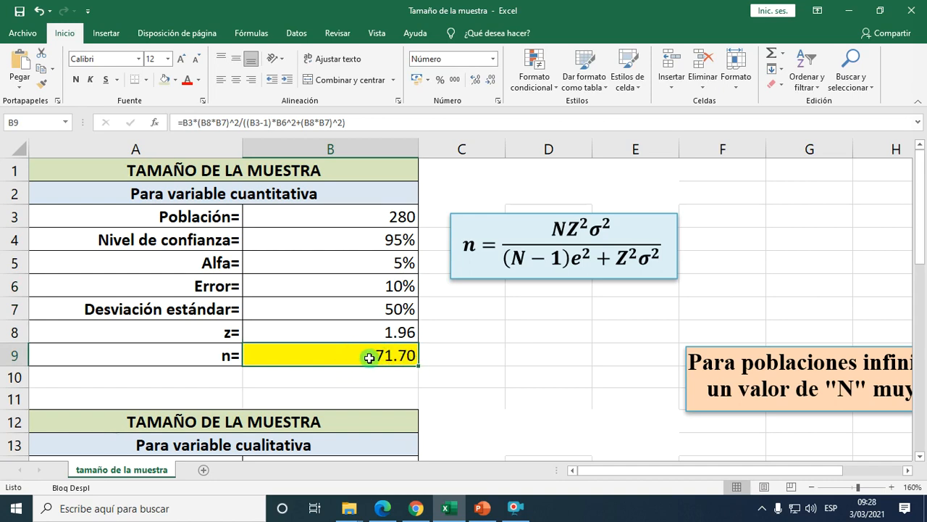
# Set the Error in the quantitative-variable table back to 5%.
pyautogui.click(400, 286)
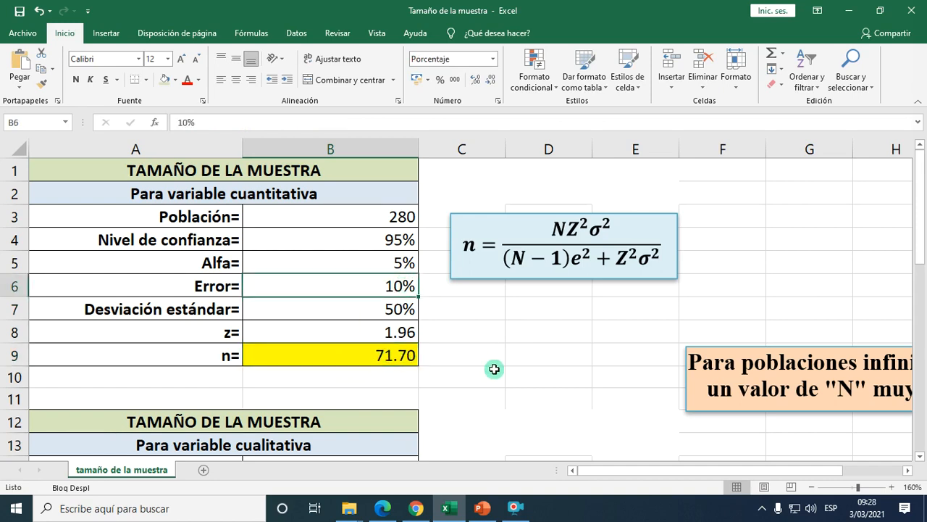
pyautogui.write('4')
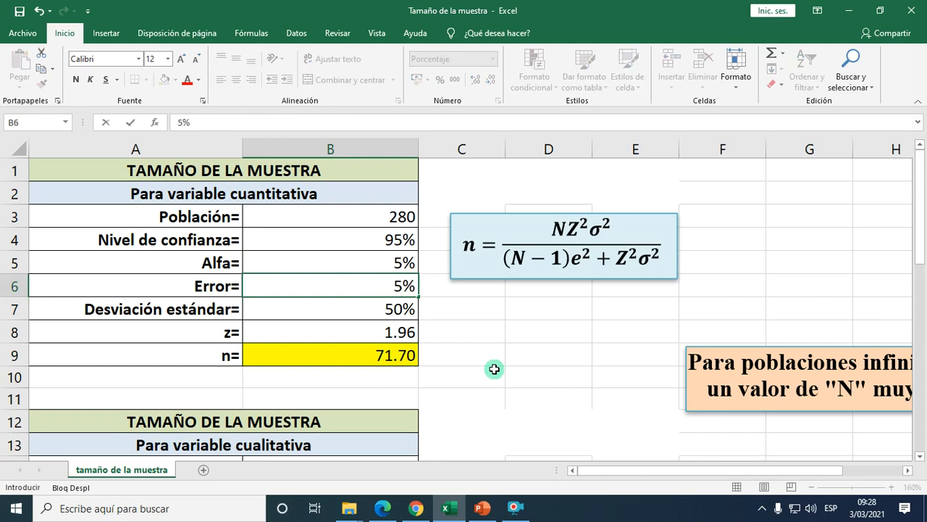
pyautogui.press('Return')
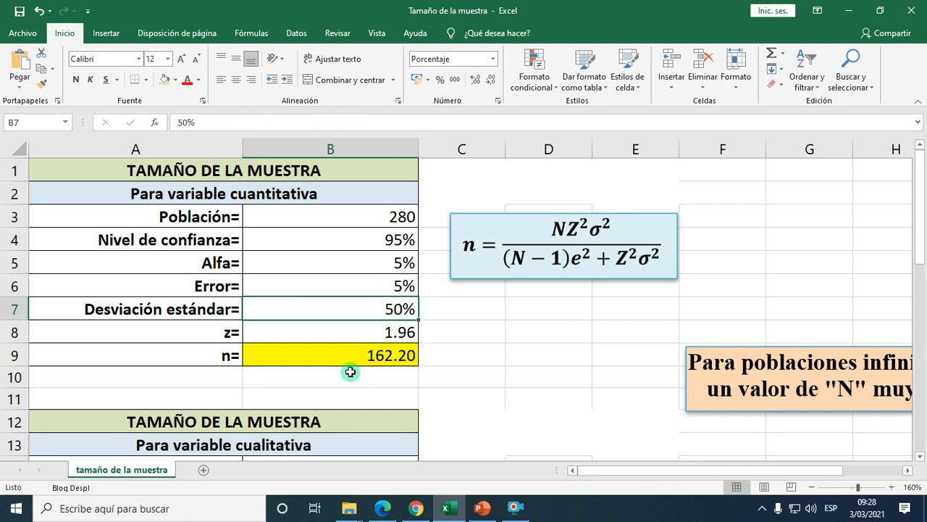
pyautogui.click(473, 356)
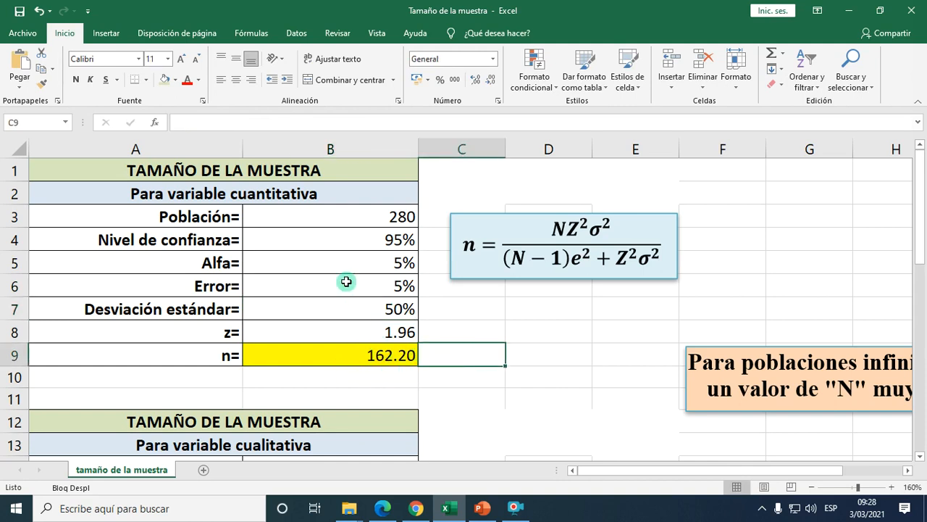
# Examine the Alfa, Error, p and q values in the qualitative-variable sample size table.
pyautogui.scroll(-1, 316, 282)
pyautogui.scroll(-3, 316, 282)
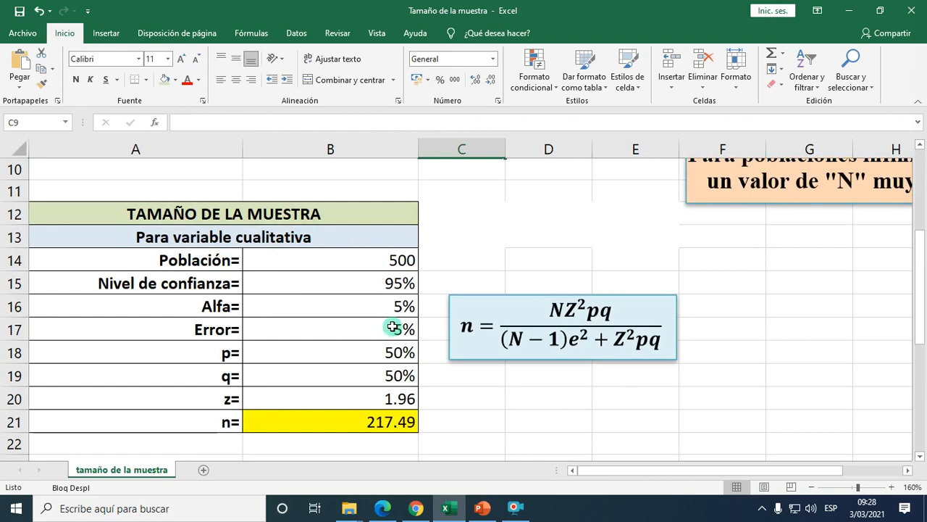
pyautogui.click(388, 303)
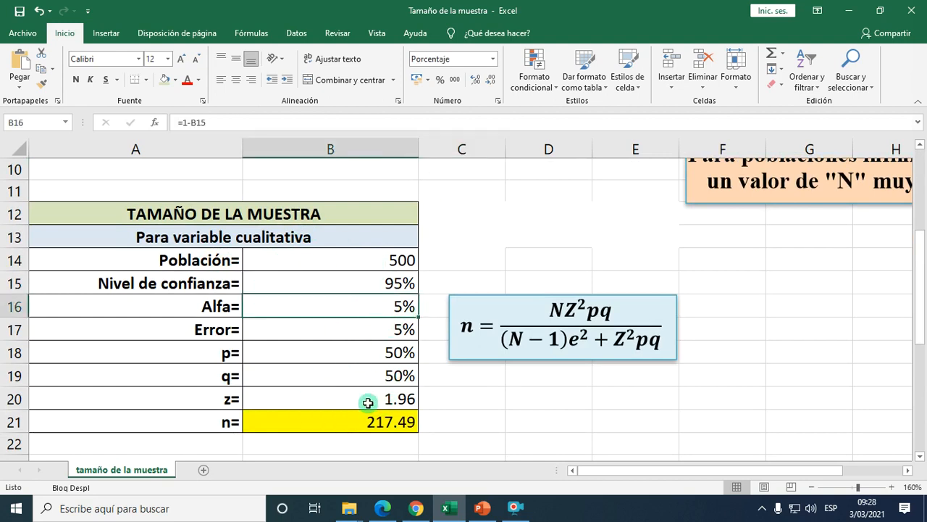
pyautogui.click(386, 328)
pyautogui.click(373, 351)
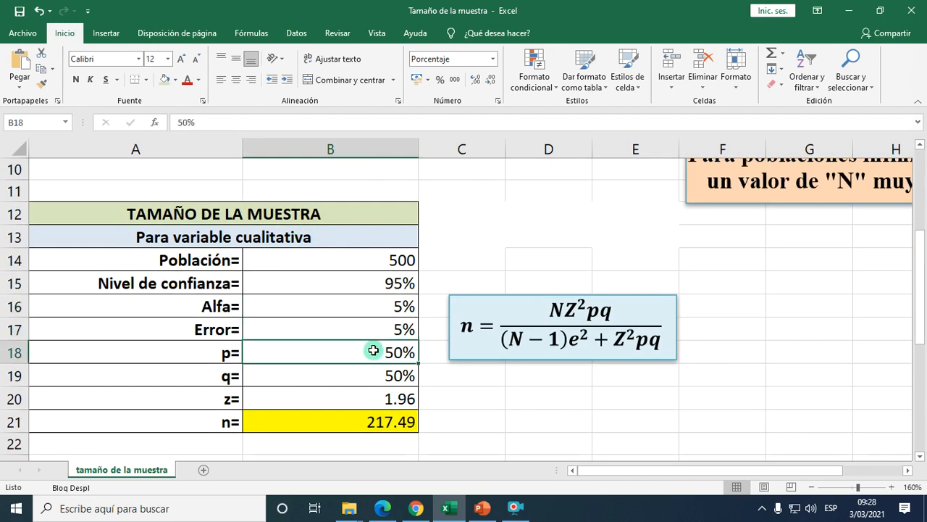
pyautogui.click(365, 375)
pyautogui.click(374, 353)
pyautogui.click(375, 378)
pyautogui.click(379, 351)
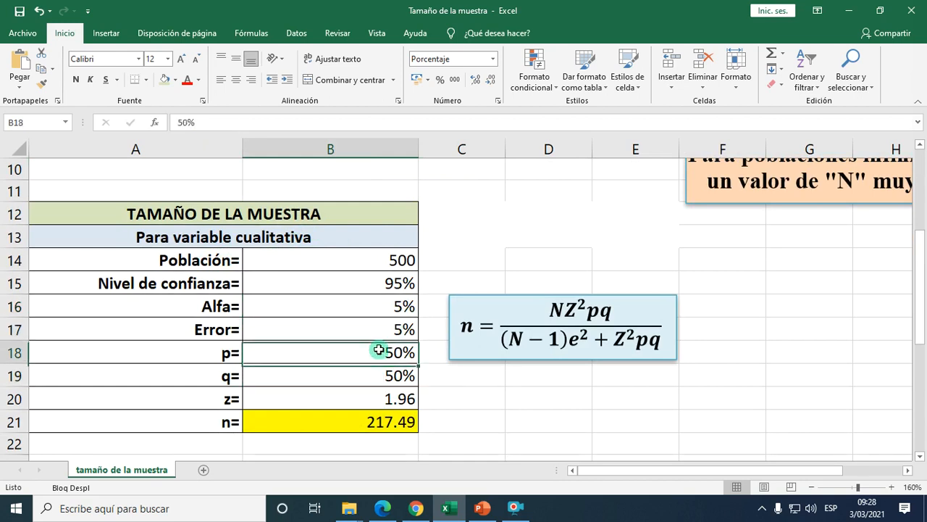
pyautogui.click(371, 379)
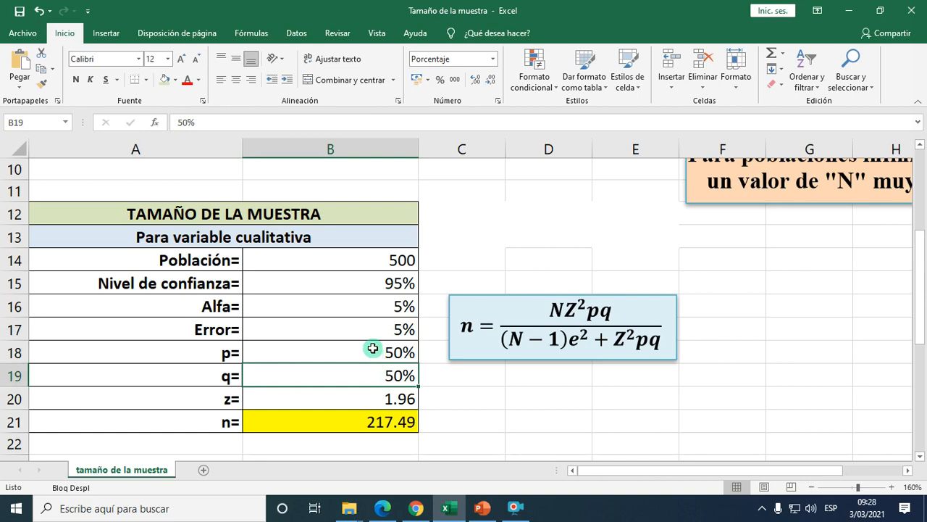
pyautogui.click(375, 352)
pyautogui.click(373, 374)
pyautogui.click(379, 351)
pyautogui.click(379, 376)
pyautogui.click(382, 351)
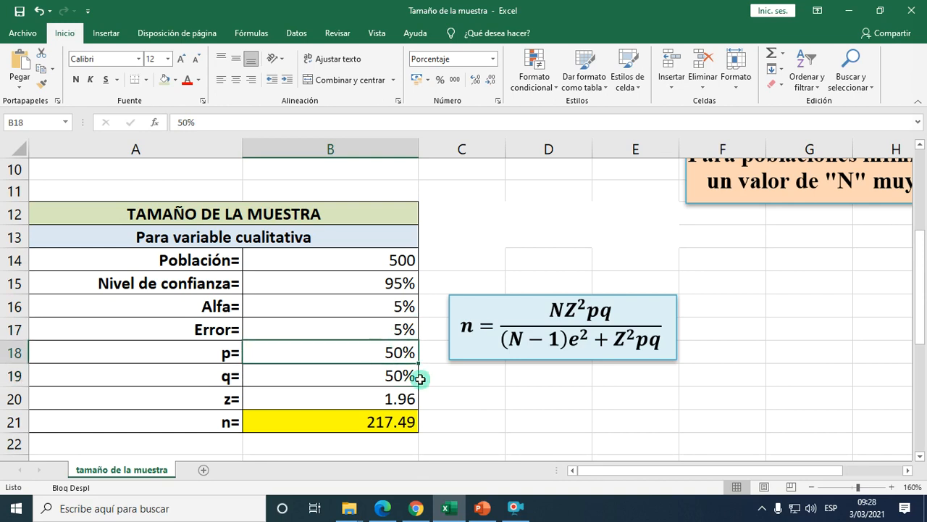
# Set the Población in the quantitative-variable table to 2000.
pyautogui.scroll(3, 391, 351)
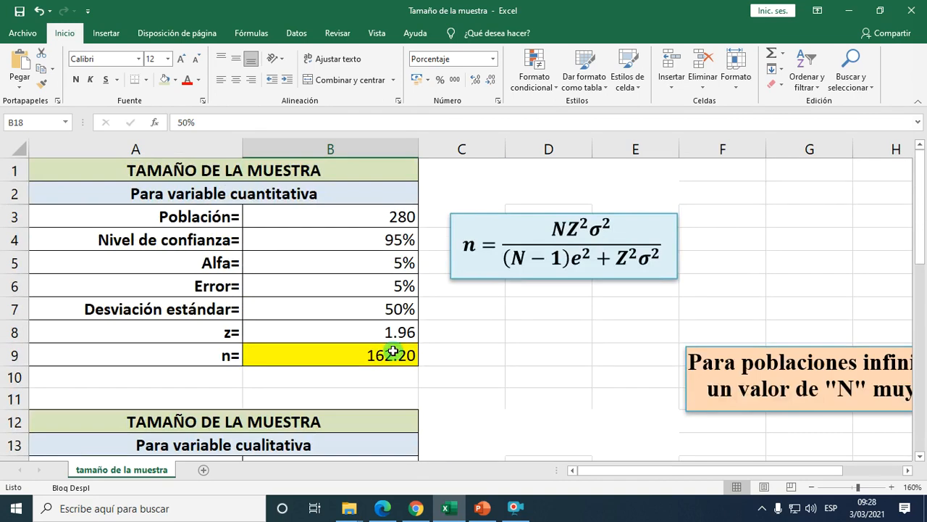
pyautogui.scroll(-1, 725, 424)
pyautogui.scroll(1, 721, 423)
pyautogui.moveTo(658, 472)
pyautogui.mouseDown()
pyautogui.moveTo(710, 472)
pyautogui.moveTo(654, 472)
pyautogui.moveTo(701, 475)
pyautogui.moveTo(663, 471)
pyautogui.mouseUp()
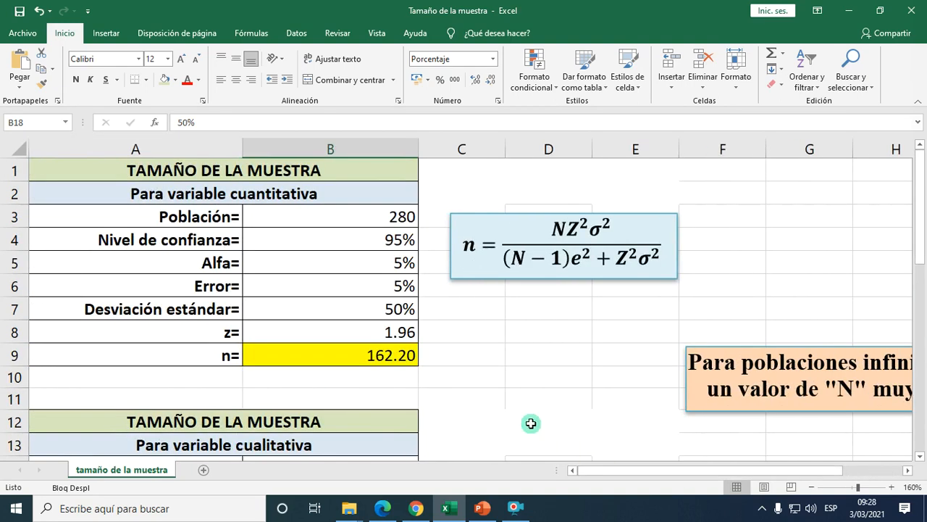
pyautogui.click(368, 218)
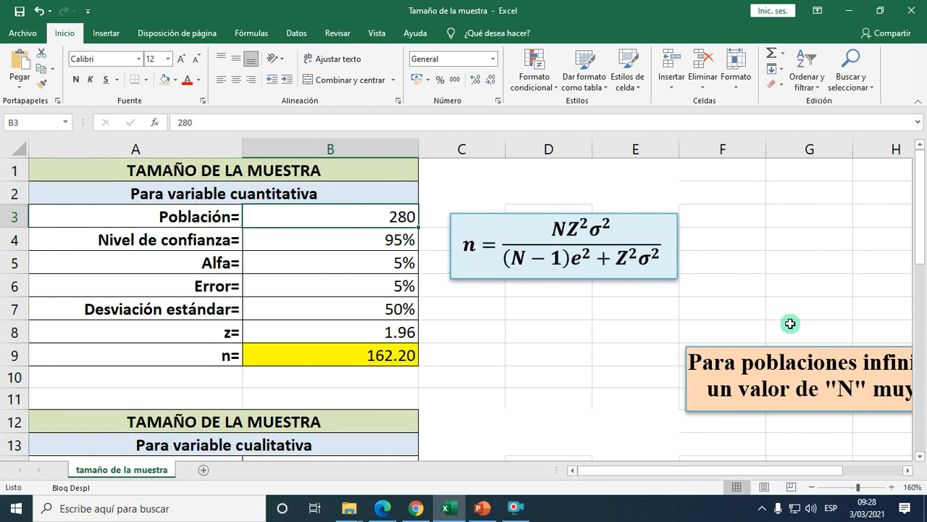
pyautogui.write('2000')
pyautogui.press('Return')
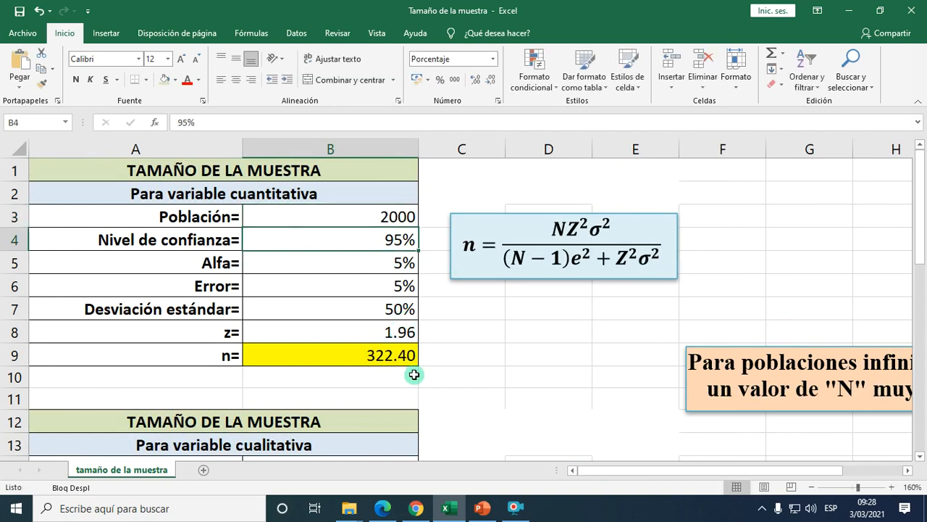
# Set the Población in the quantitative-variable table to 40000.
pyautogui.click(410, 217)
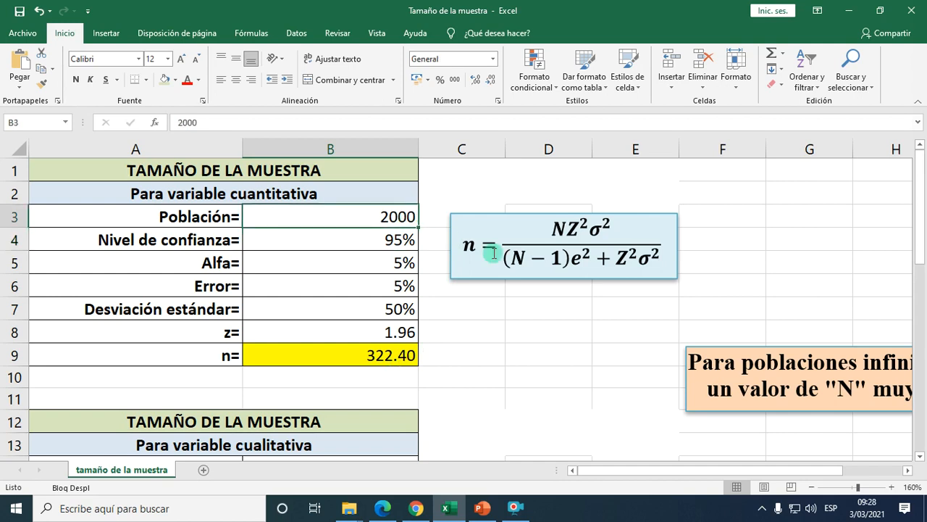
pyautogui.write('4')
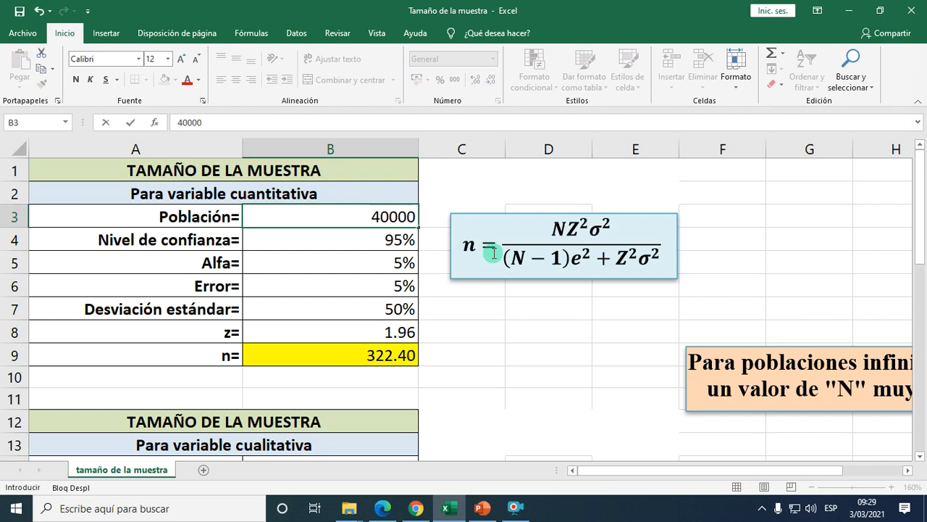
pyautogui.write('0000')
pyautogui.press('Return')
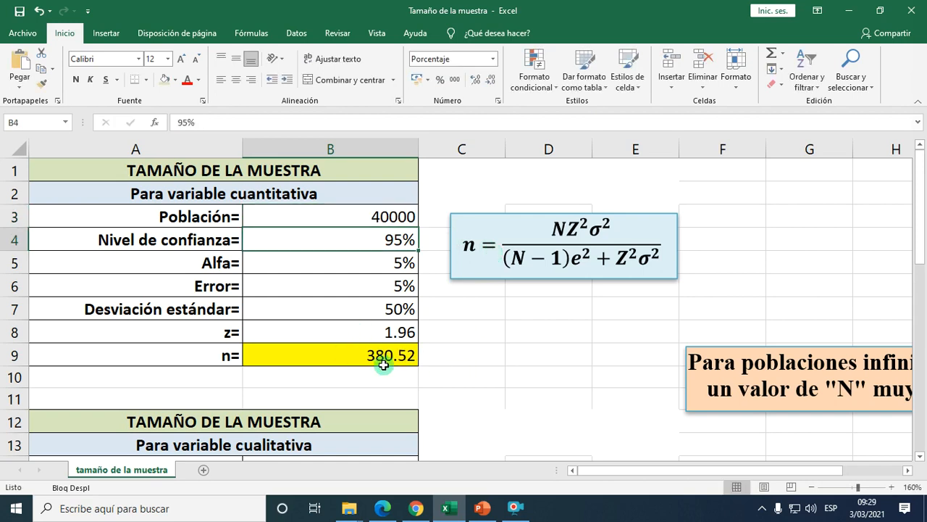
# Set the Población in the quantitative-variable table to 100000.
pyautogui.click(388, 216)
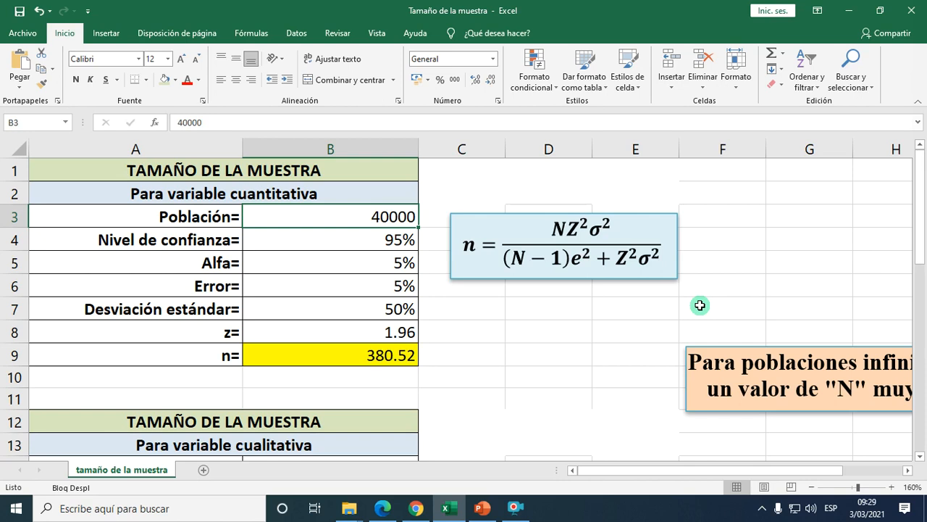
pyautogui.write('10')
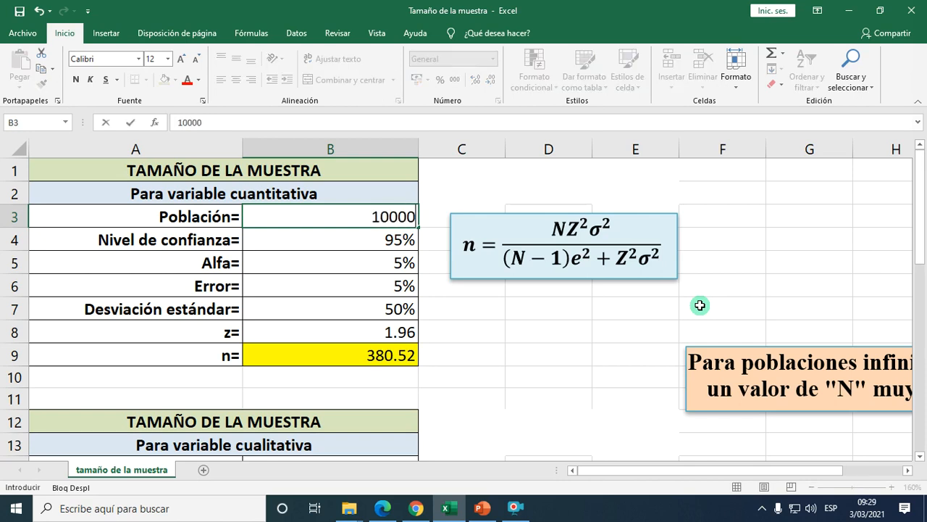
pyautogui.press('Return')
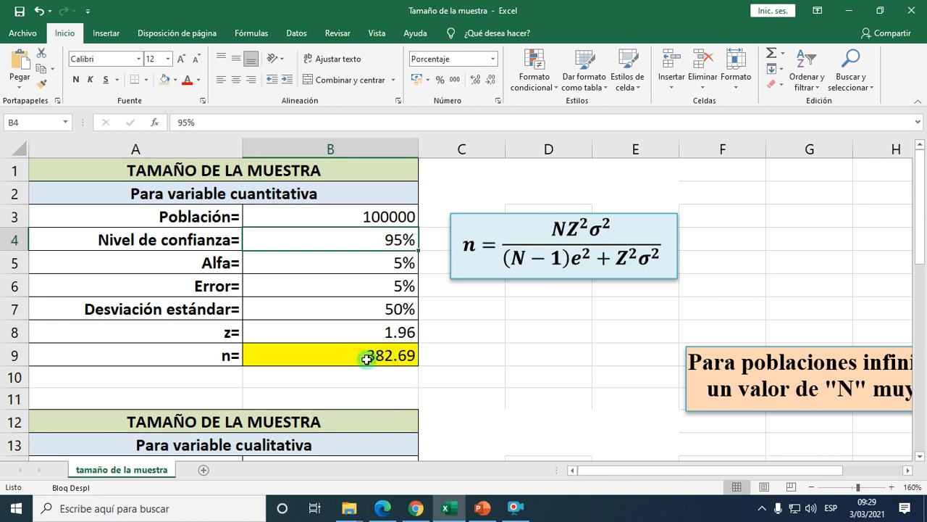
# Increase the Población in the quantitative-variable table to 1000000.
pyautogui.click(406, 216)
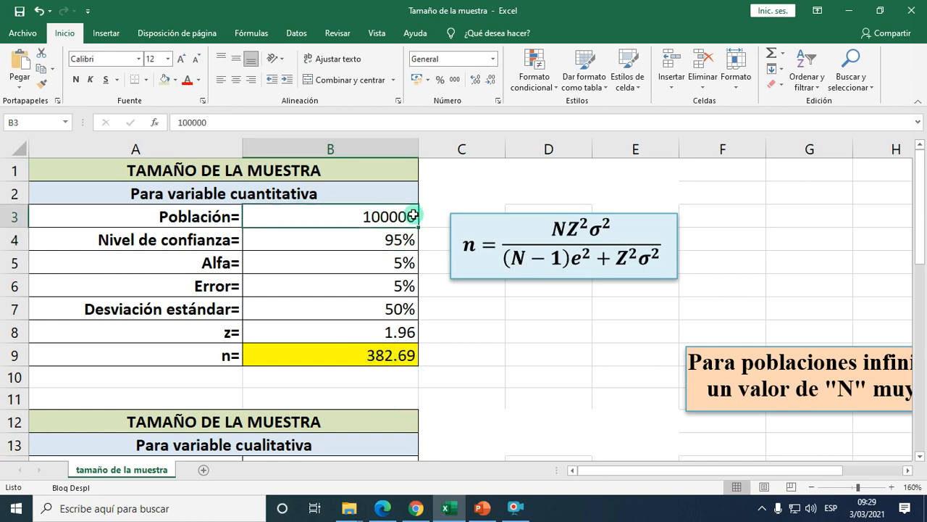
pyautogui.doubleClick(412, 216)
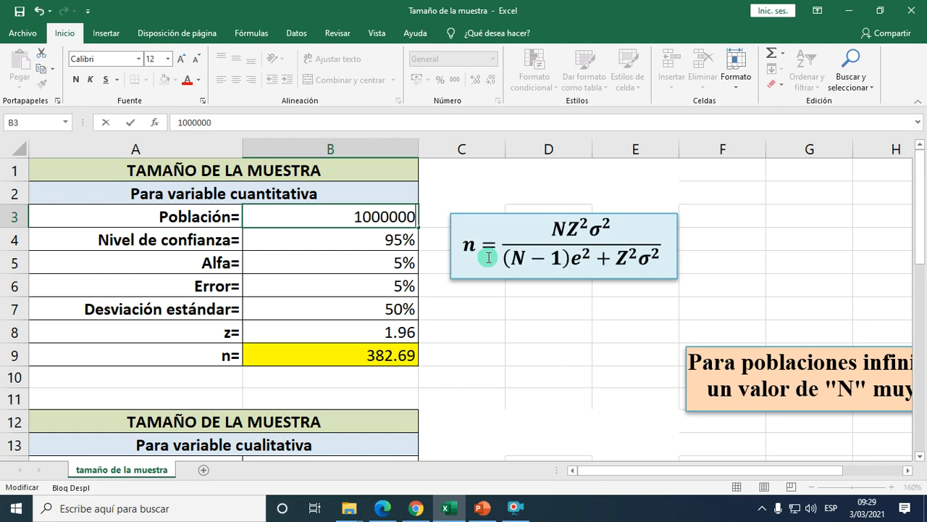
pyautogui.write('0')
pyautogui.press('Return')
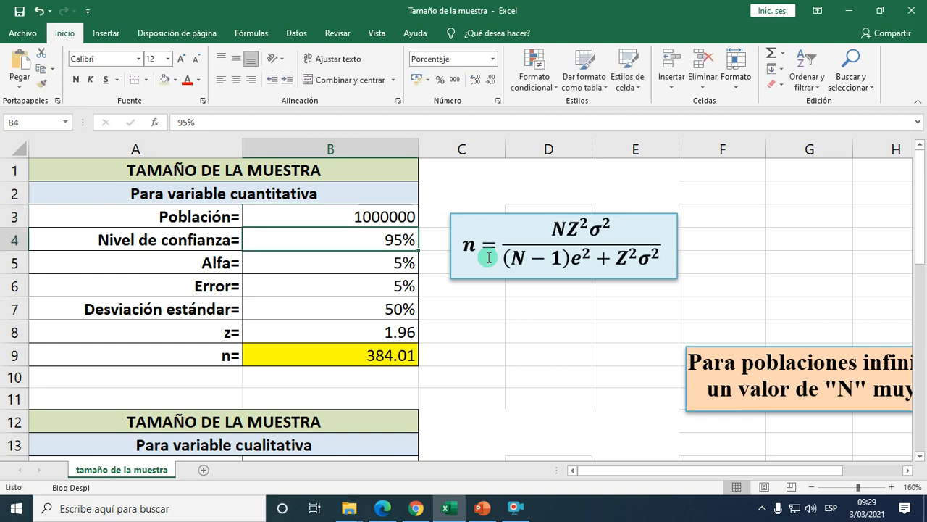
# Increase the Población in the quantitative-variable table to 10000000.
pyautogui.click(409, 215)
pyautogui.click(421, 215)
pyautogui.doubleClick(413, 216)
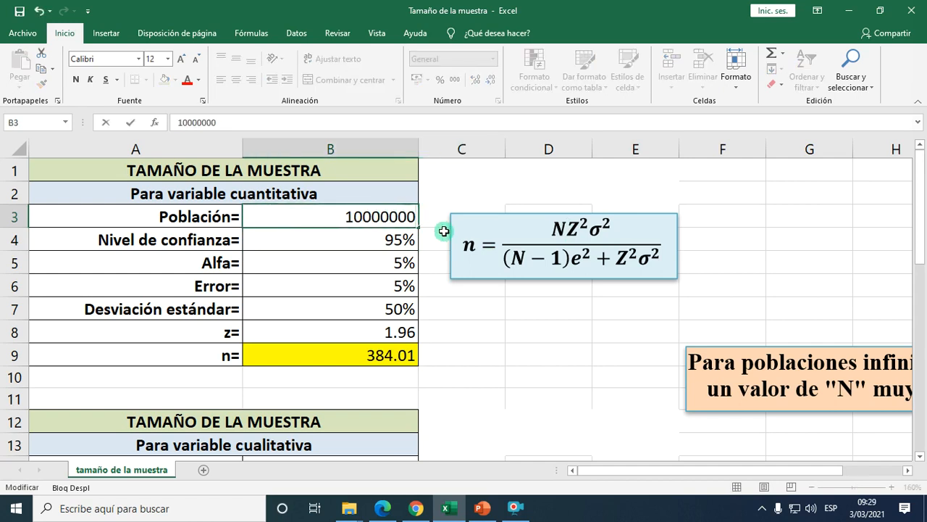
pyautogui.write('0')
pyautogui.press('Return')
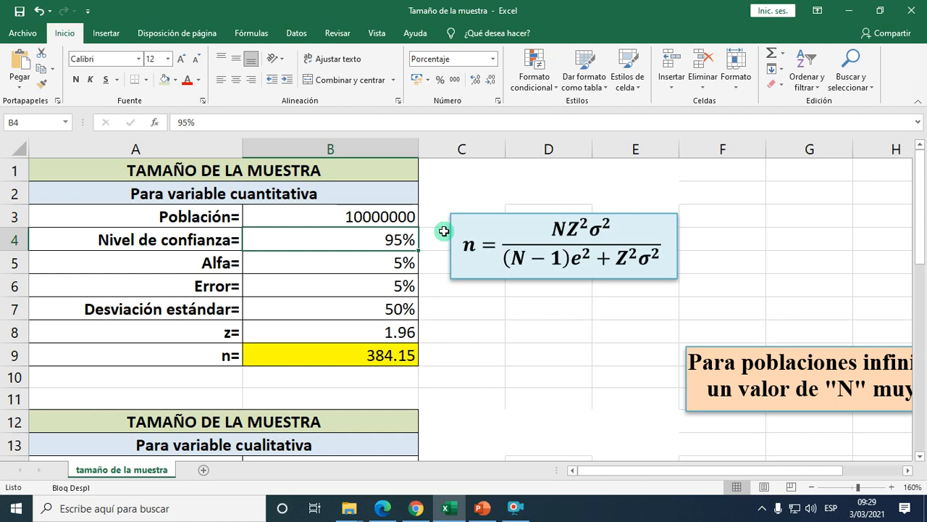
pyautogui.click(412, 216)
pyautogui.doubleClick(413, 216)
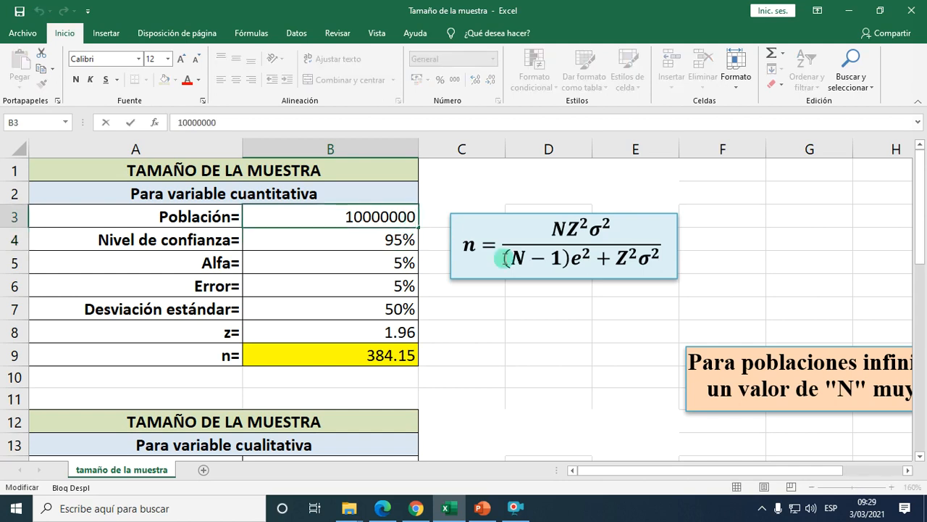
pyautogui.press('Return')
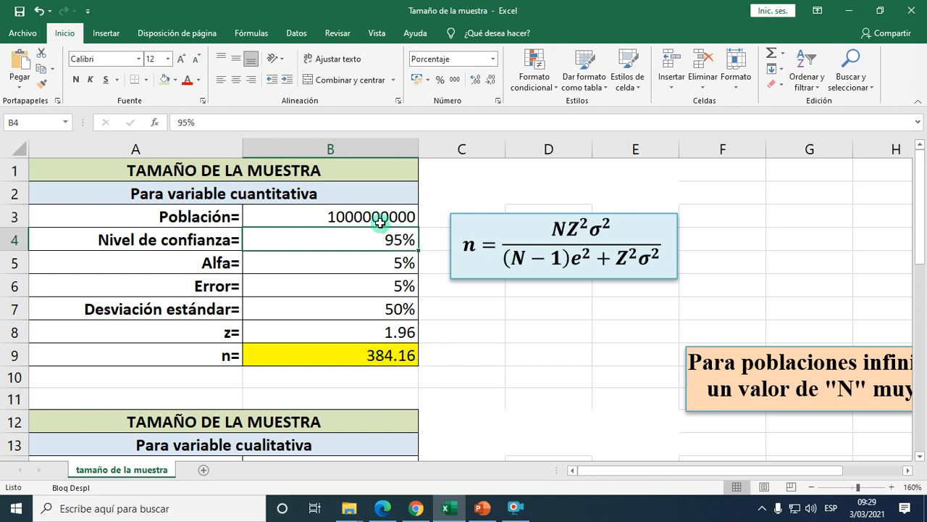
pyautogui.click(387, 355)
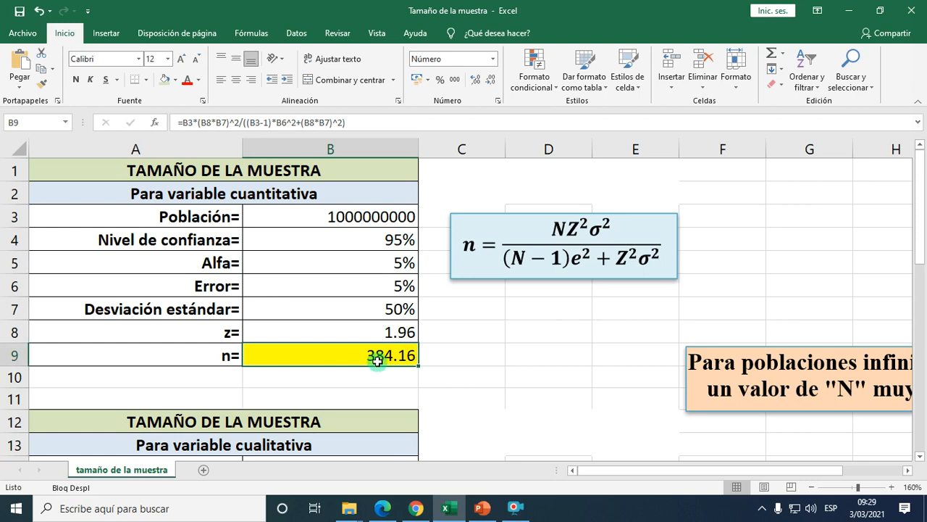